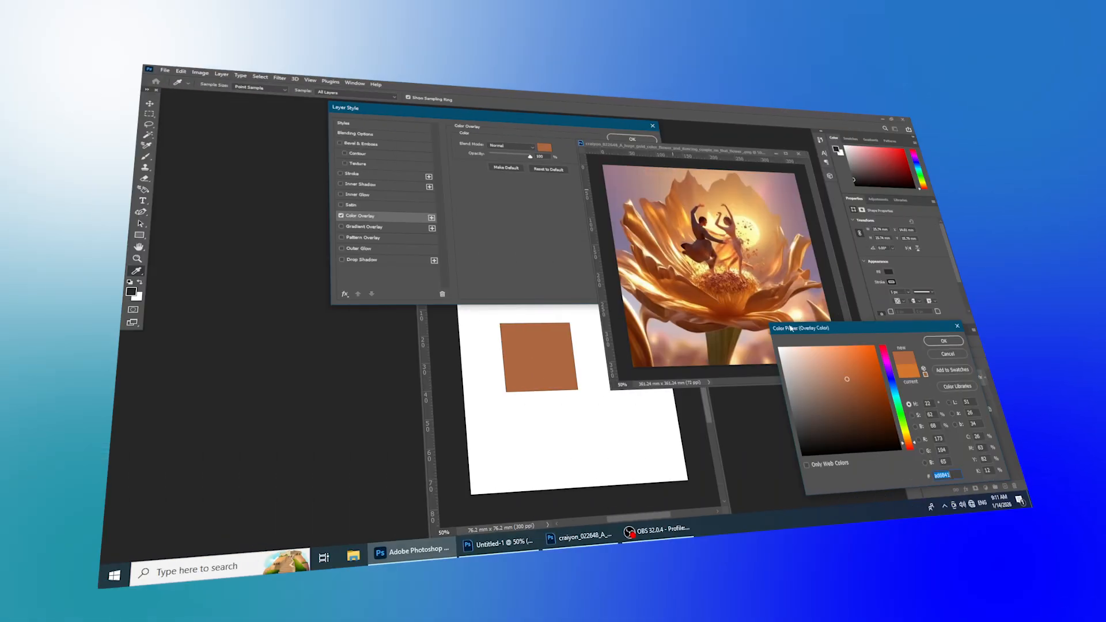
Step: Sample several overlay colors from the flower image, settling on the stem's dark brown #594322, and accept it
click(748, 334)
click(720, 343)
click(668, 340)
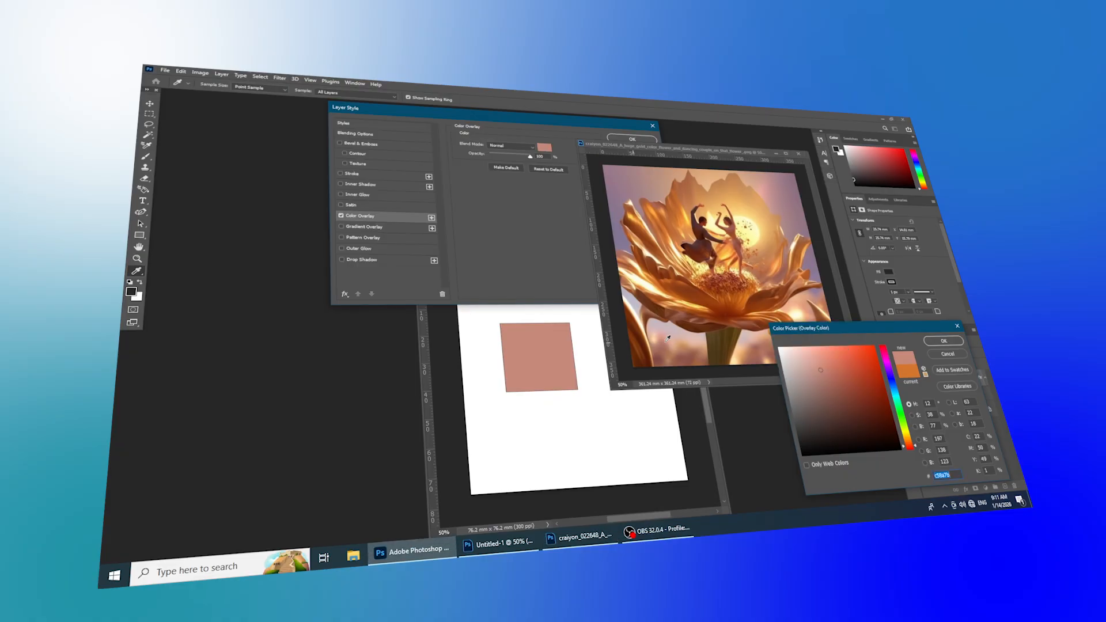
click(711, 334)
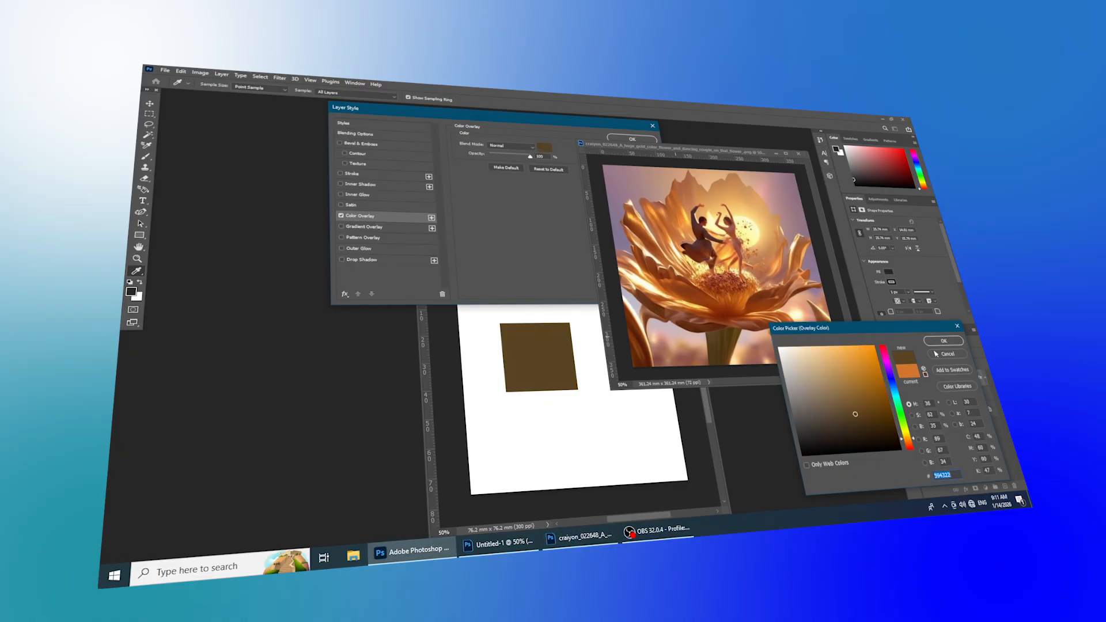
drag(934, 330, 907, 317)
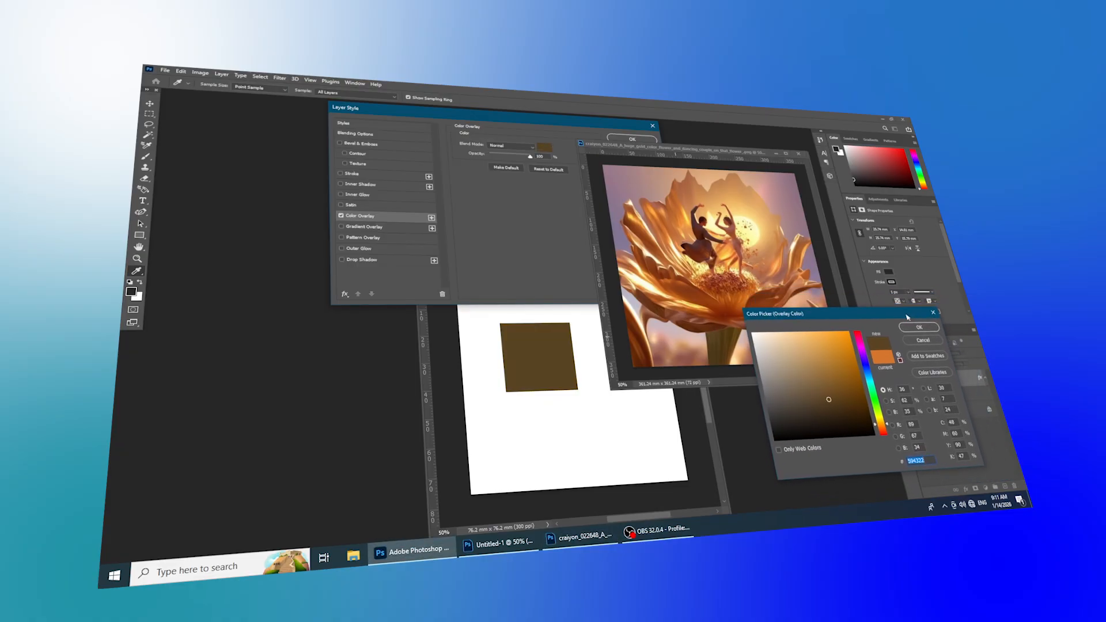
click(913, 327)
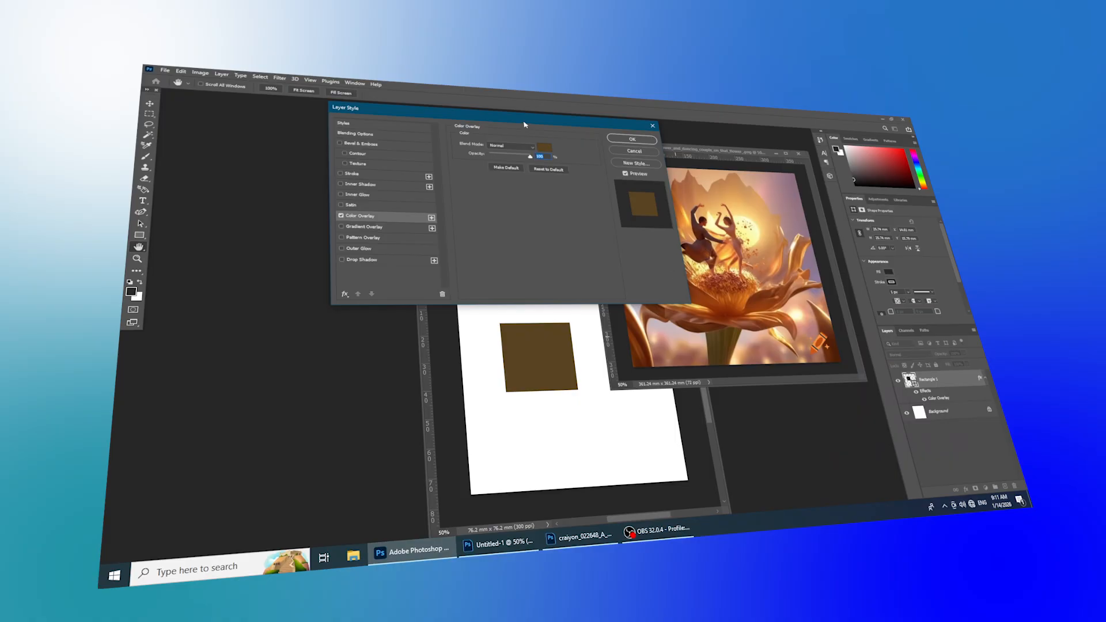
Step: Apply the Color Overlay layer style and place the square's document beside the flower image
mouse_move(525, 124)
mouse_down()
mouse_move(538, 141)
mouse_move(524, 126)
mouse_up()
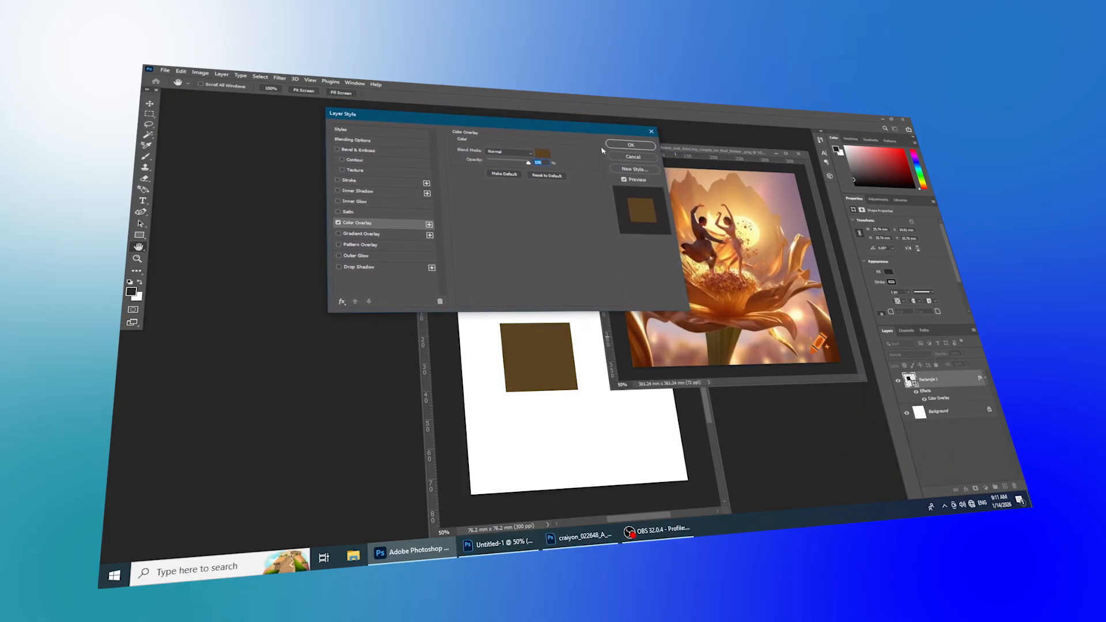
click(621, 148)
drag(565, 249, 368, 141)
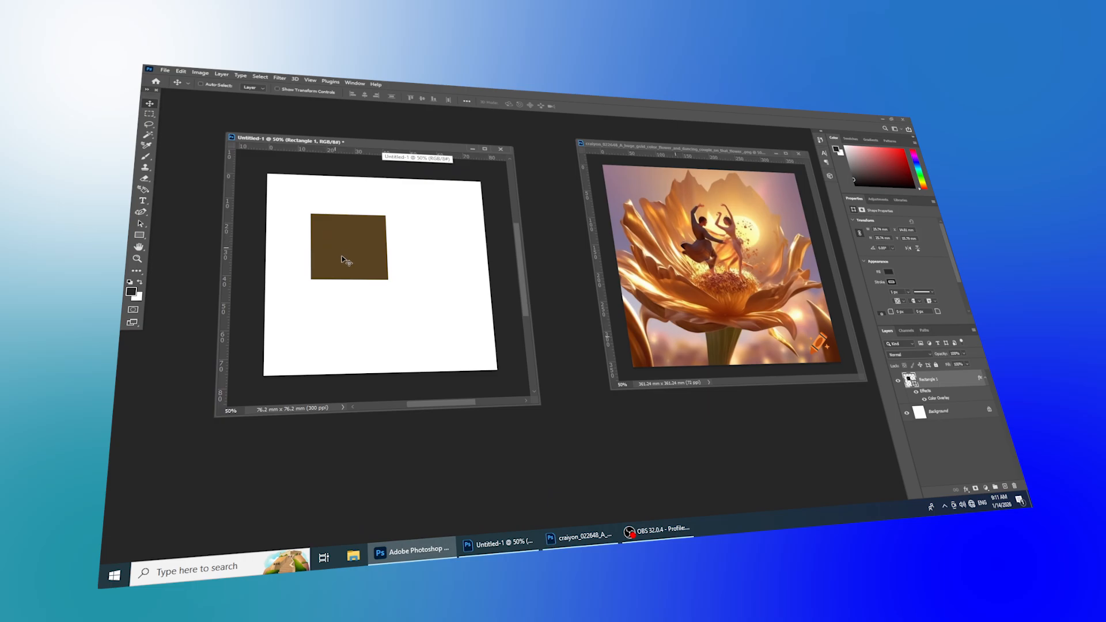
drag(640, 150, 621, 153)
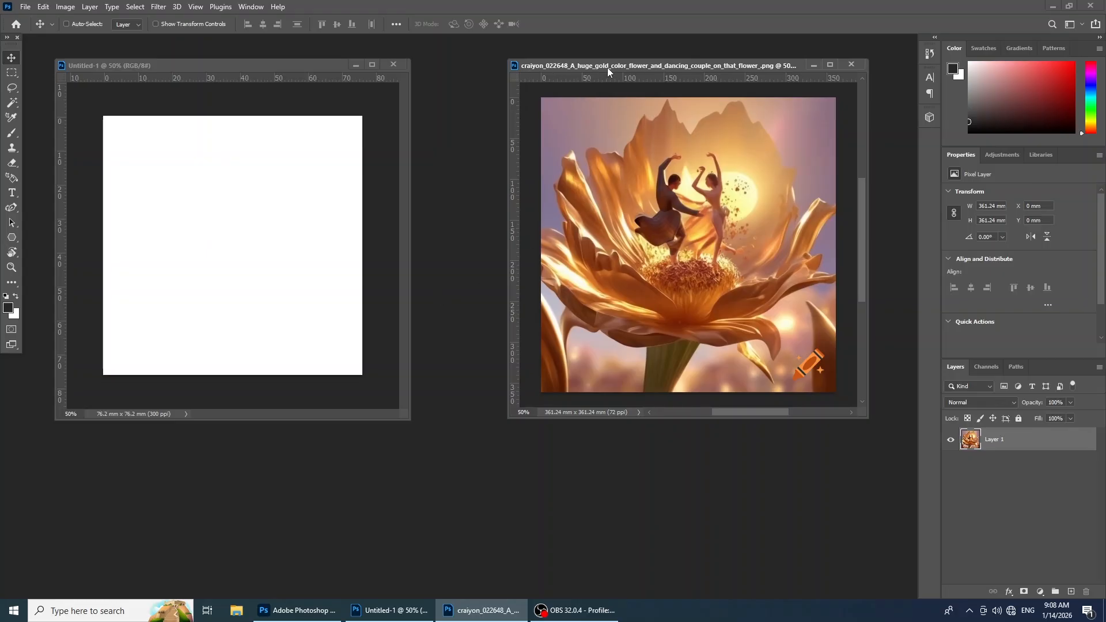
mouse_move(607, 67)
mouse_down()
mouse_move(616, 71)
mouse_move(594, 62)
mouse_up()
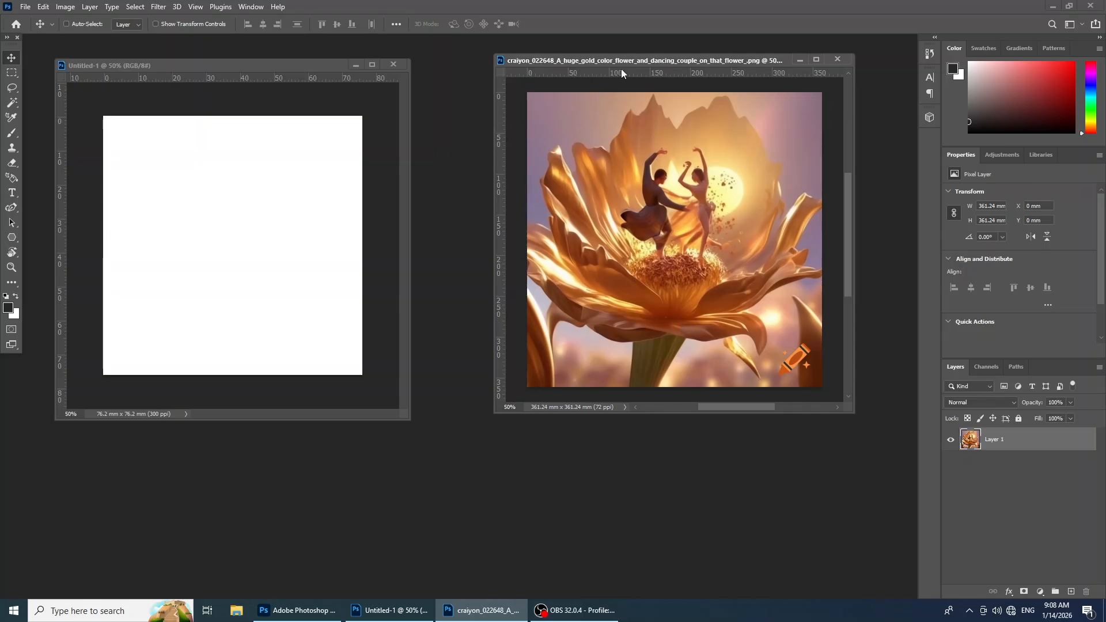
mouse_move(625, 60)
mouse_down()
mouse_move(641, 78)
mouse_move(609, 53)
mouse_move(624, 69)
mouse_up()
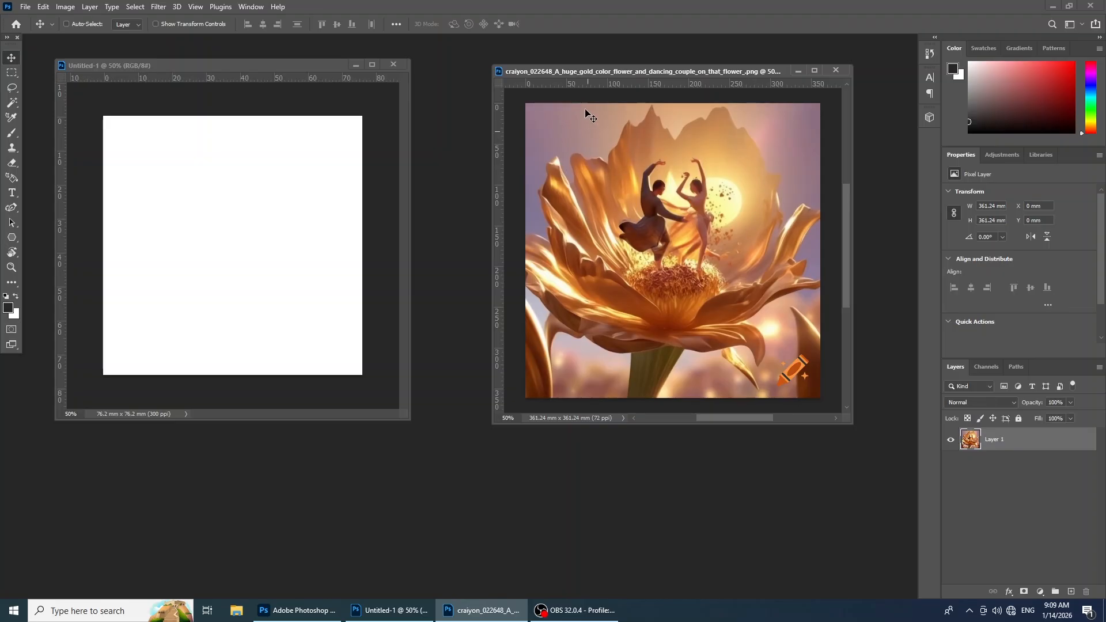
mouse_move(605, 65)
mouse_down()
mouse_move(640, 109)
mouse_move(640, 55)
mouse_move(660, 68)
mouse_move(618, 57)
mouse_move(614, 67)
mouse_up()
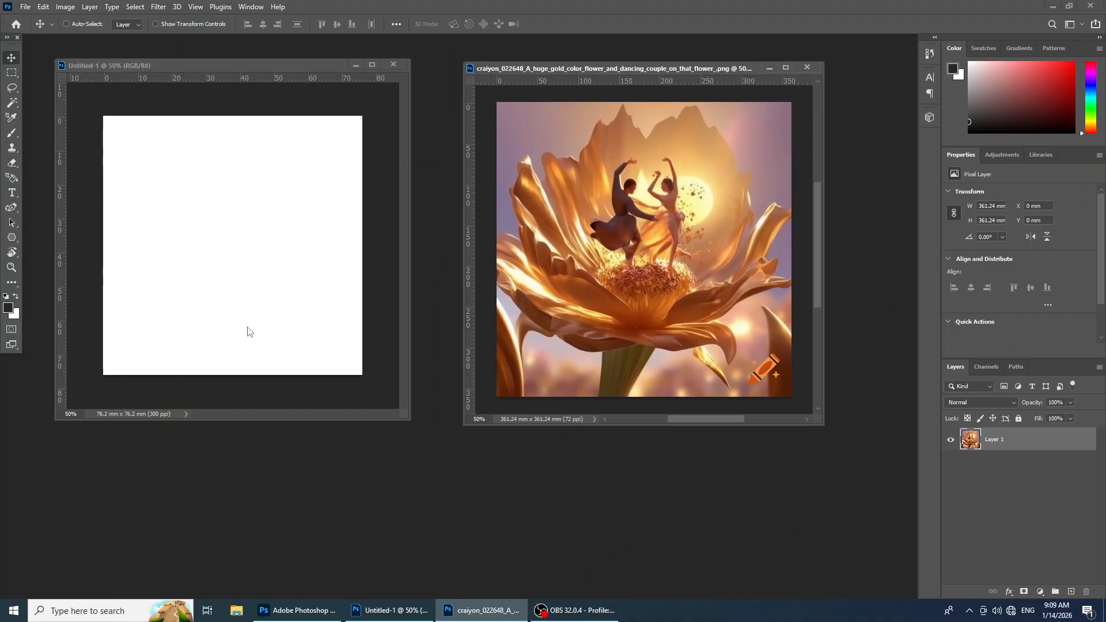
Step: Draw a square about 25.7 mm wide in the upper-left area of the blank canvas with the Rectangle Tool
click(12, 238)
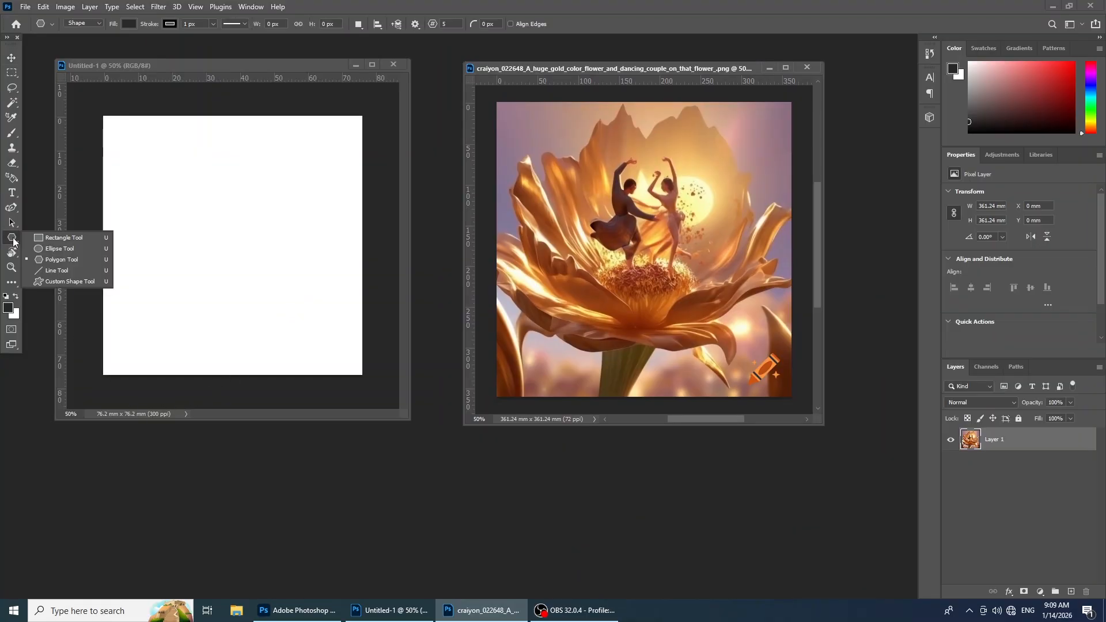
click(52, 237)
click(198, 199)
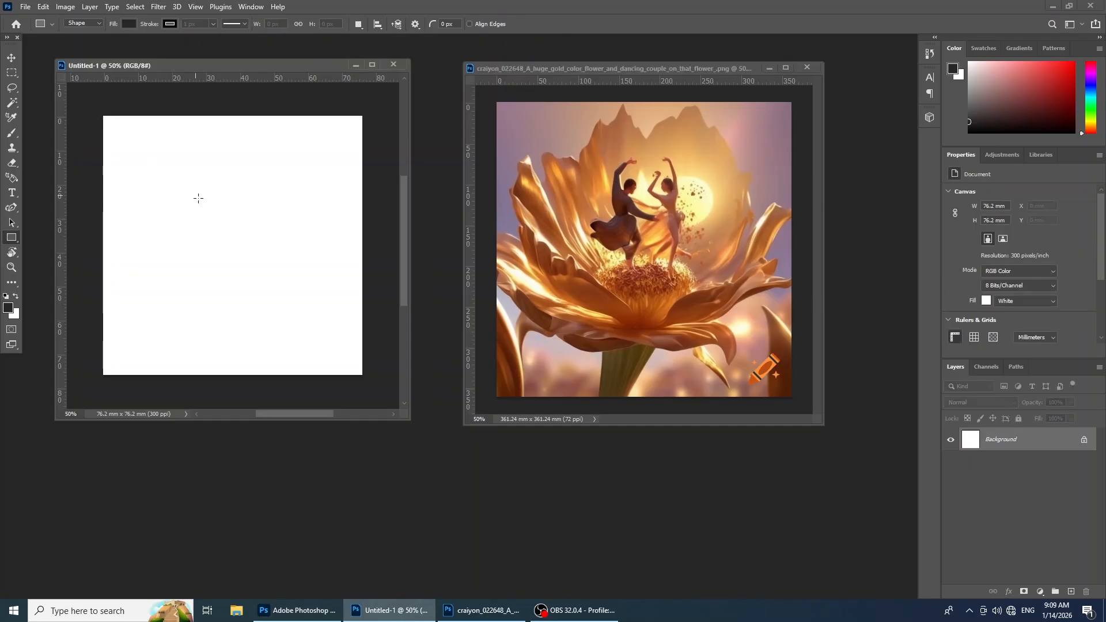
drag(198, 216, 257, 254)
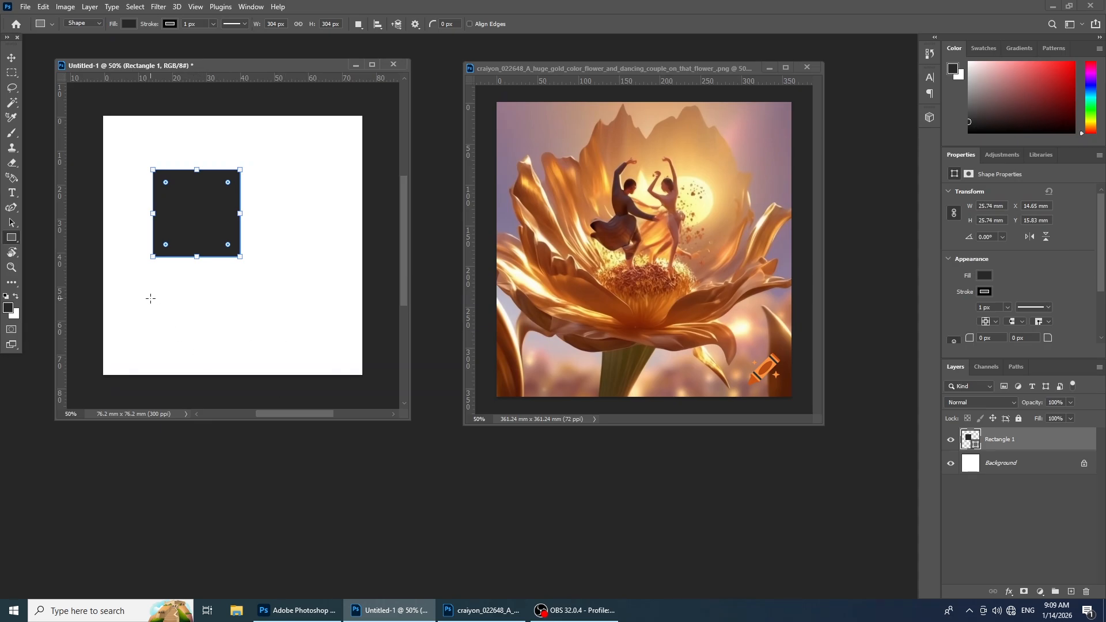
Step: Add a Color Overlay effect to the square's layer
click(10, 57)
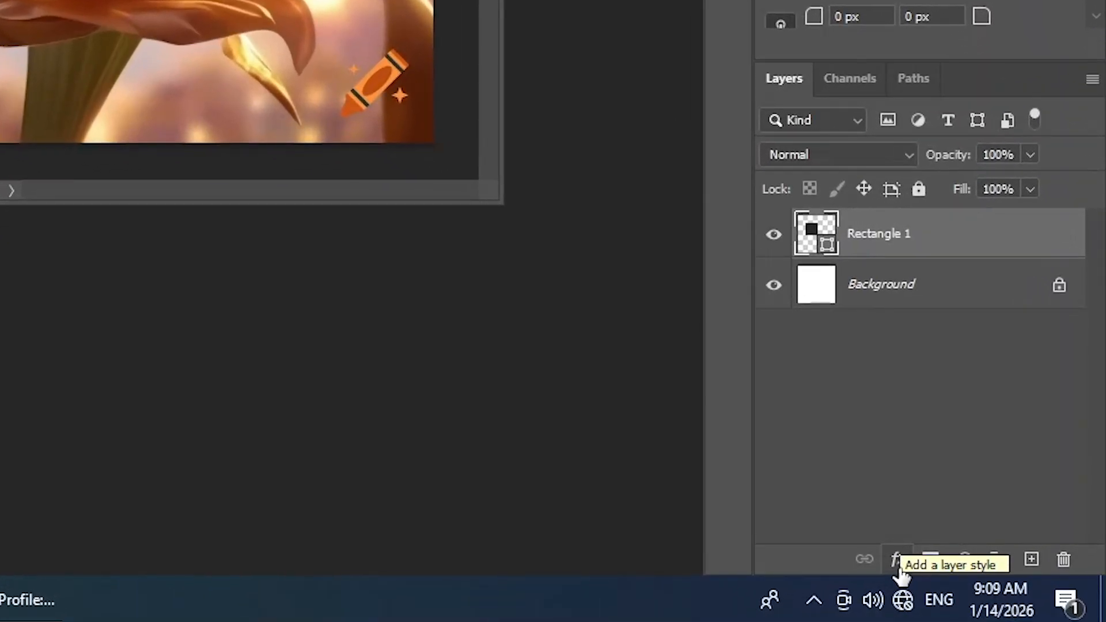
click(898, 565)
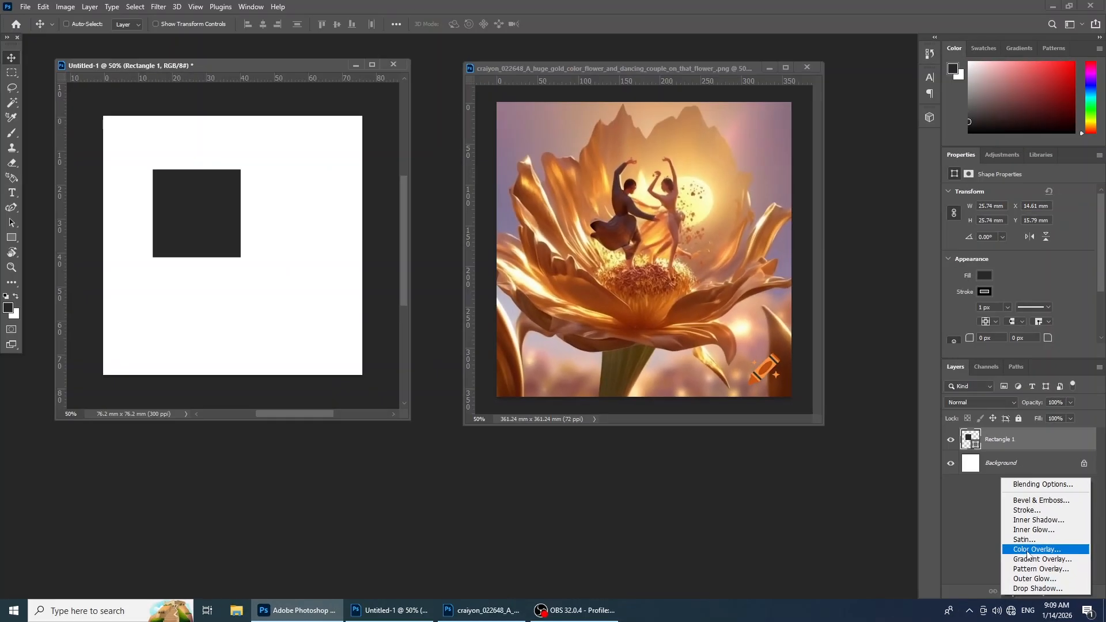
click(937, 473)
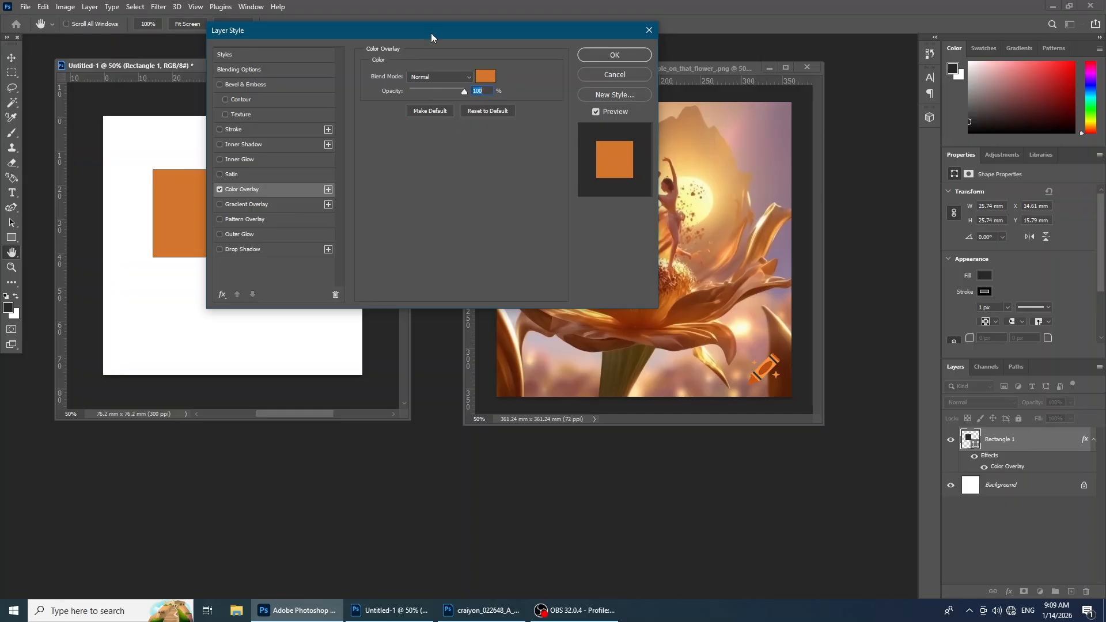
Step: Arrange the Layer Style dialog and both document windows so that the square and the flower image can be seen together
drag(431, 33, 441, 35)
drag(707, 70, 765, 81)
drag(195, 64, 164, 81)
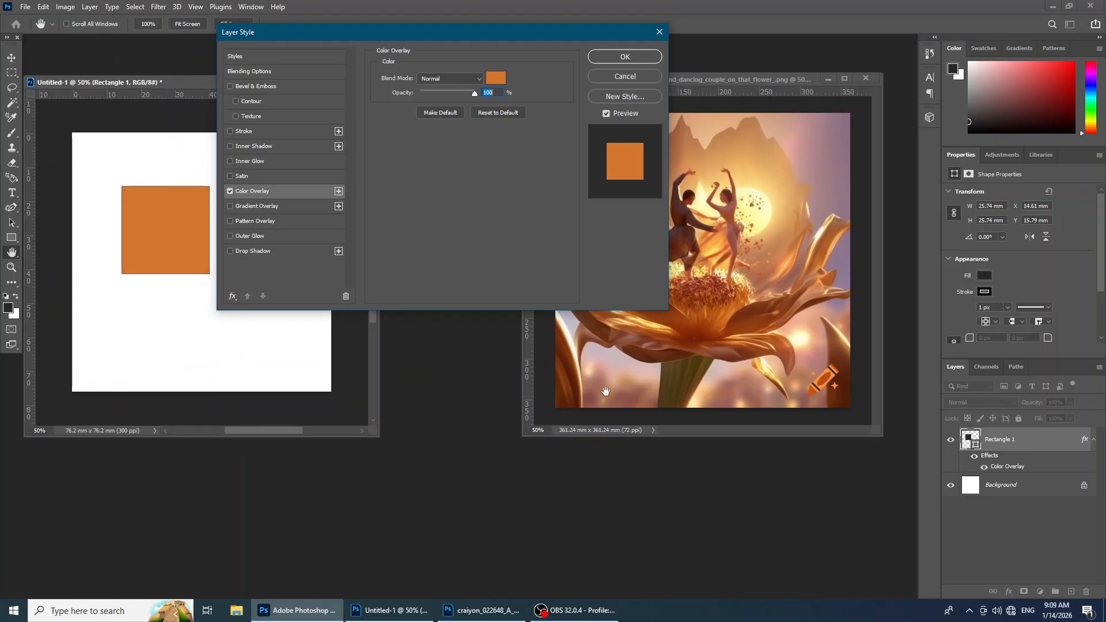
drag(713, 84, 737, 81)
drag(153, 86, 160, 65)
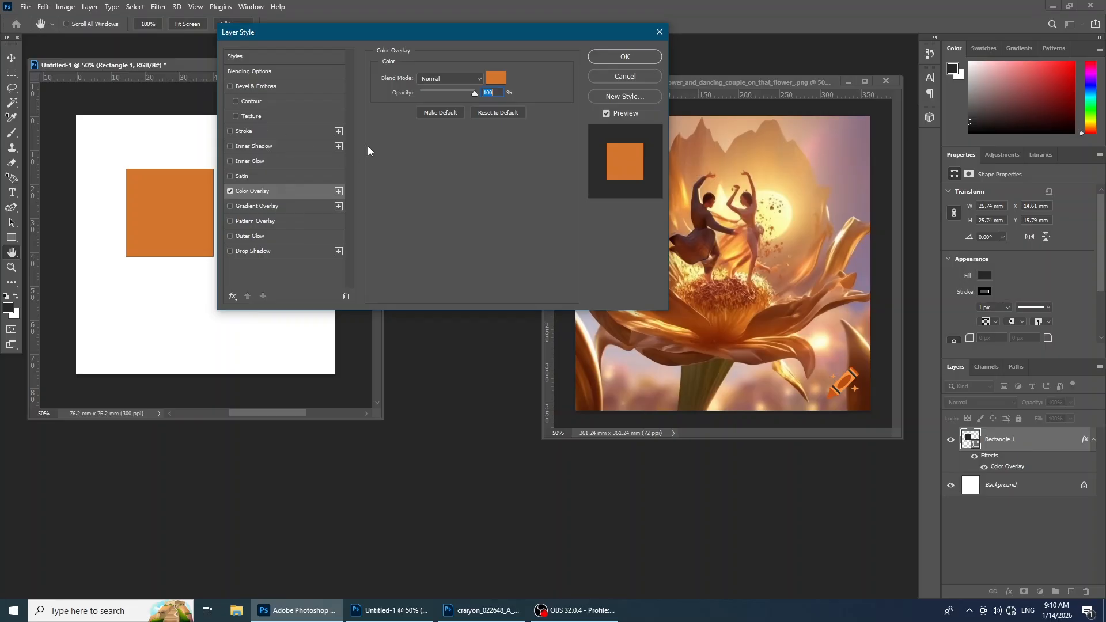
drag(331, 36, 334, 51)
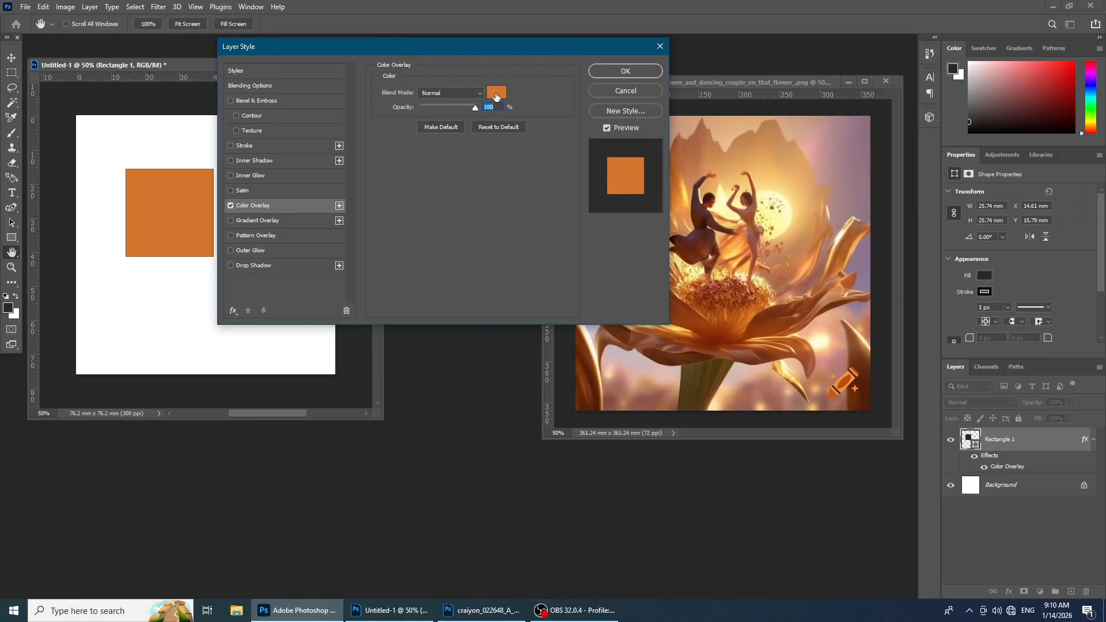
Step: Sample dark red-brown #6f2004 from the flower as the overlay color and move the square's document clear of the dialog
click(635, 212)
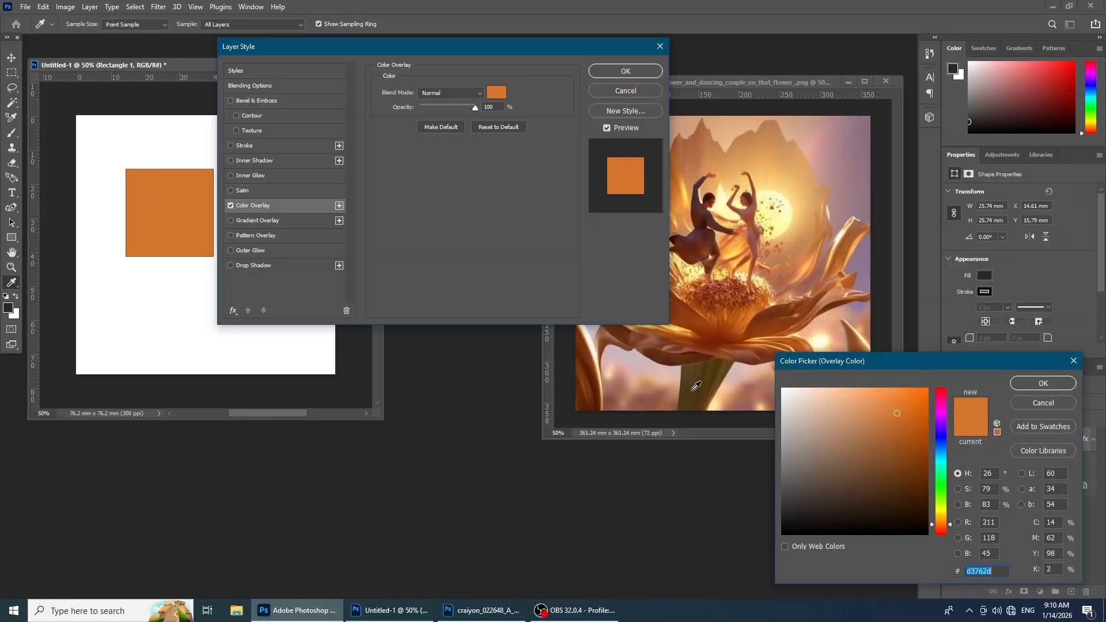
click(751, 294)
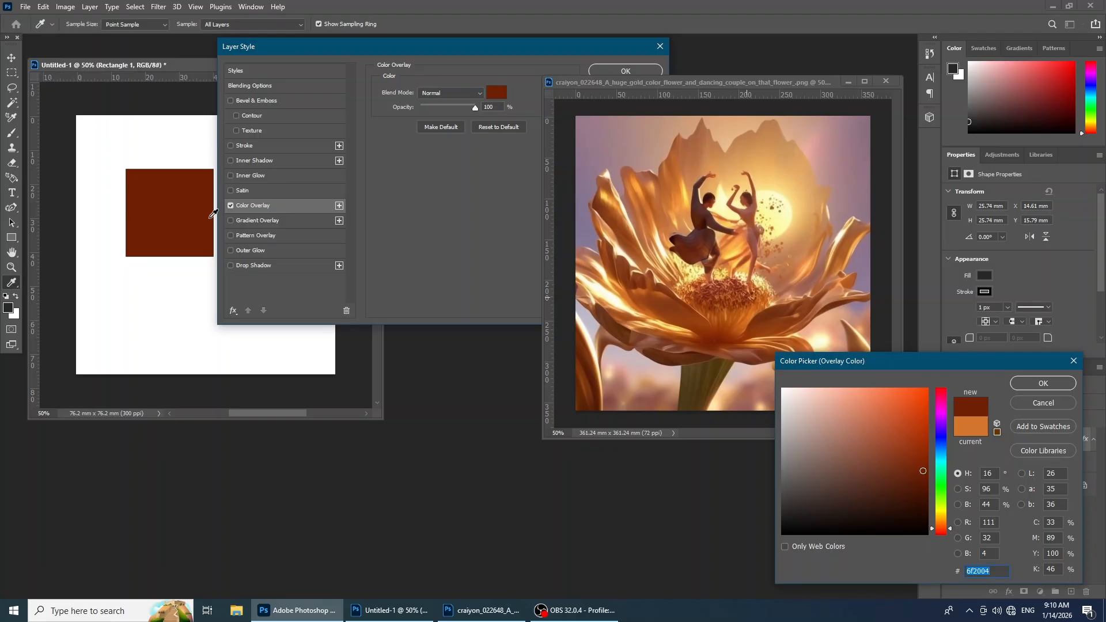
drag(124, 67, 411, 244)
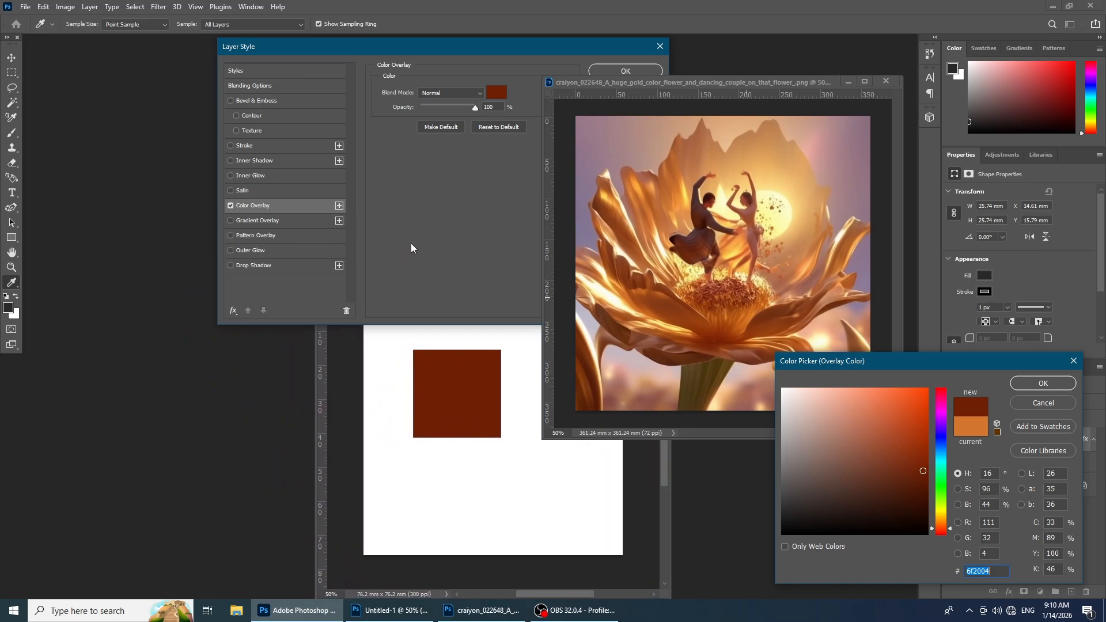
Step: Try overlay colors sampled from the flower's inner petals, the dancing couple and the yellow glow around them
click(672, 318)
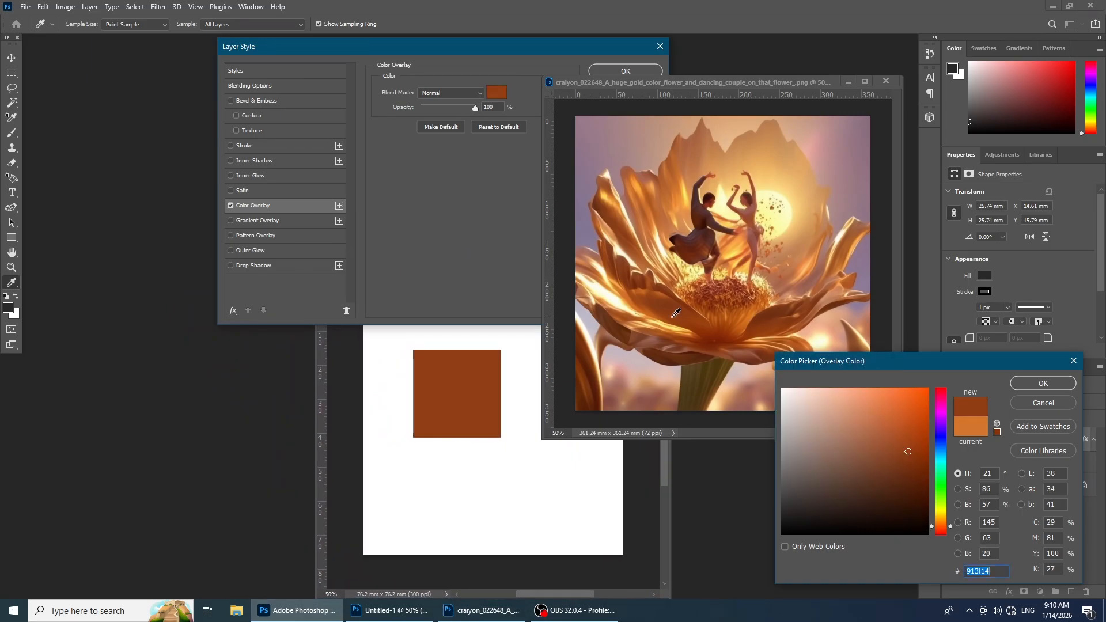
click(648, 248)
click(649, 214)
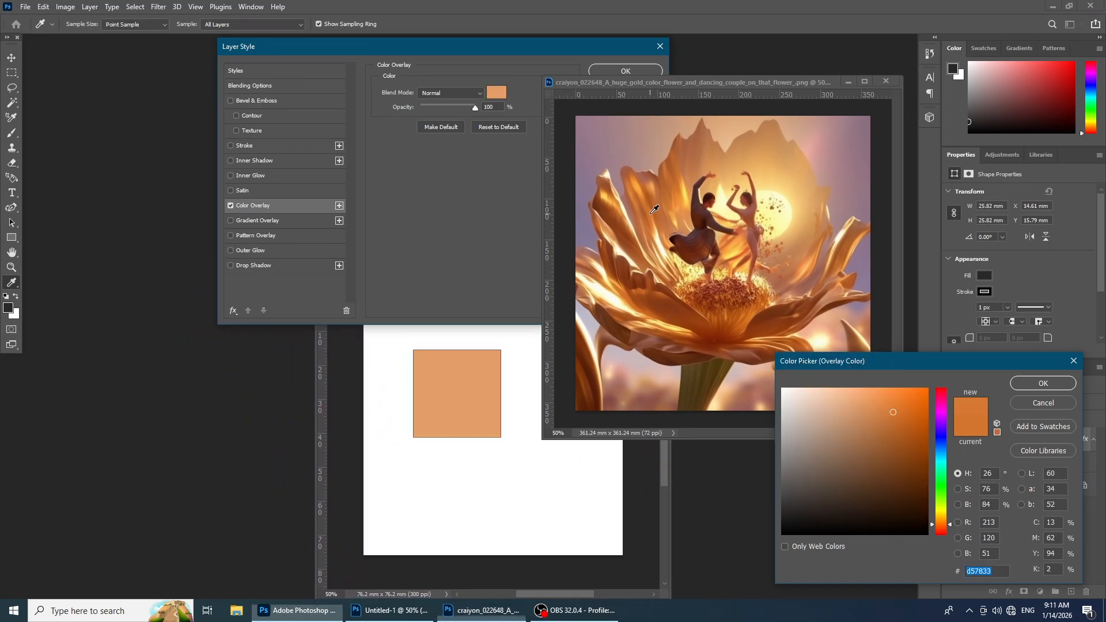
click(692, 210)
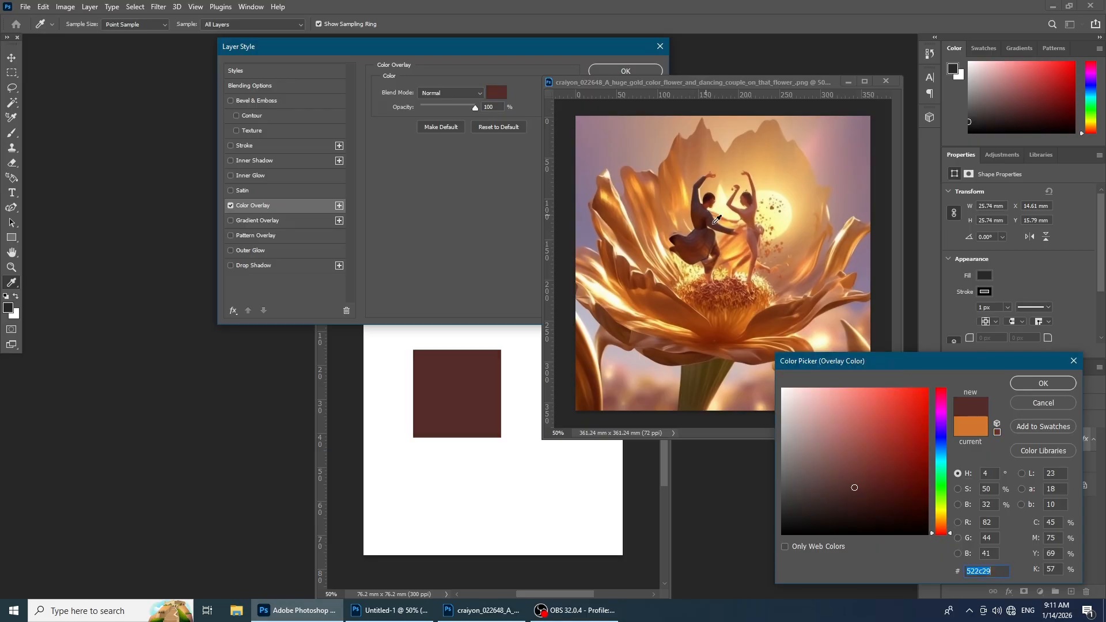
click(745, 240)
click(744, 242)
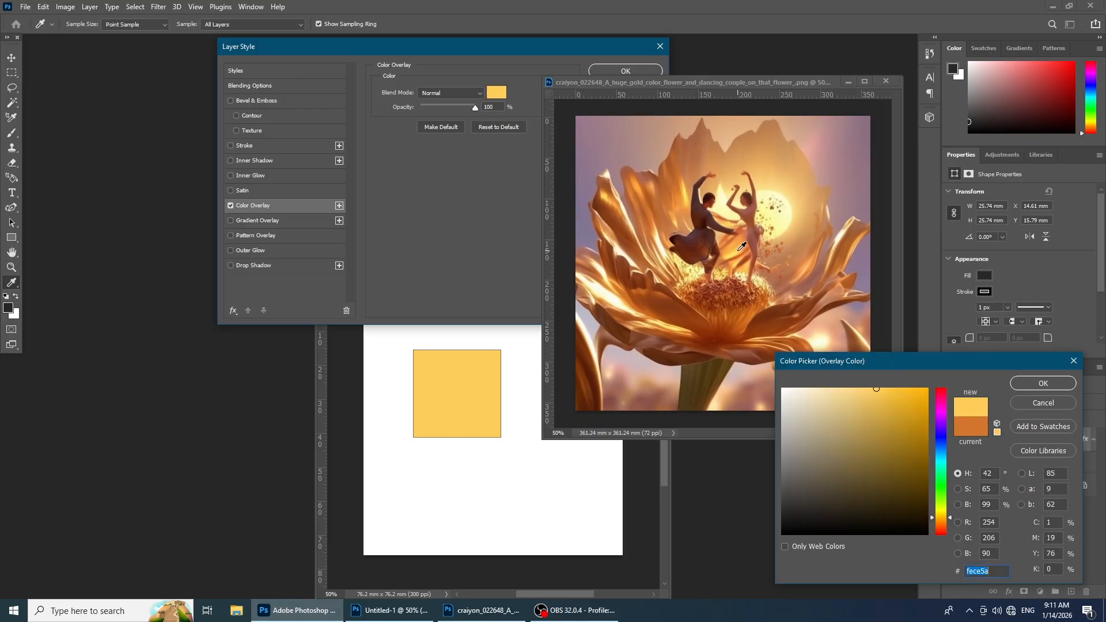
click(725, 260)
Step: Try orange and brown overlay colors sampled from the outer petals up to the flower's upper edge
click(638, 298)
click(611, 276)
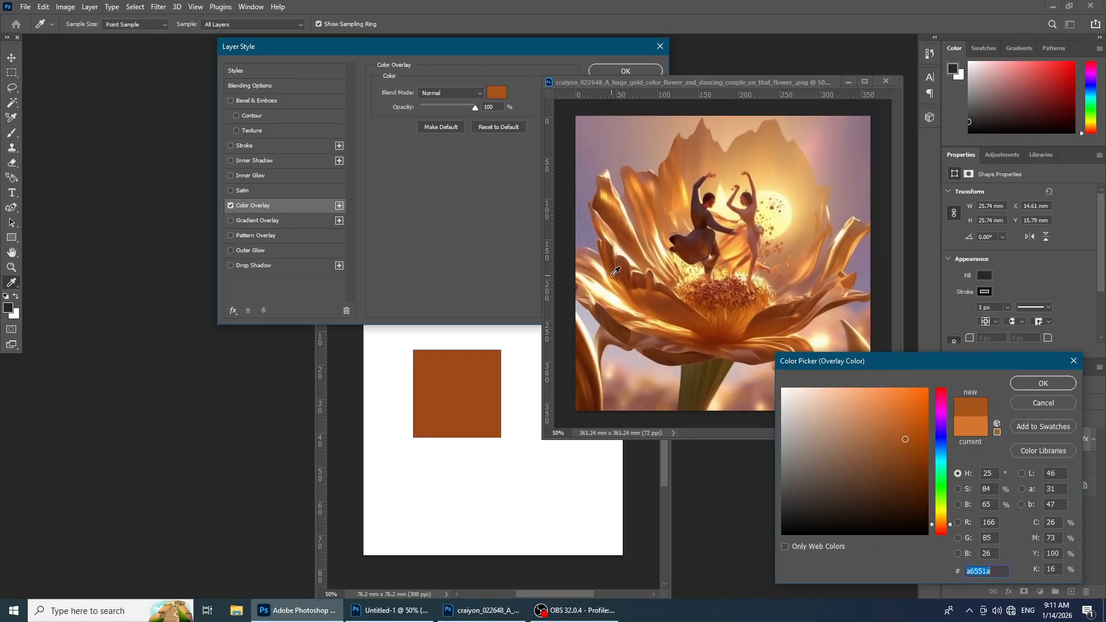
click(610, 247)
click(616, 229)
click(615, 202)
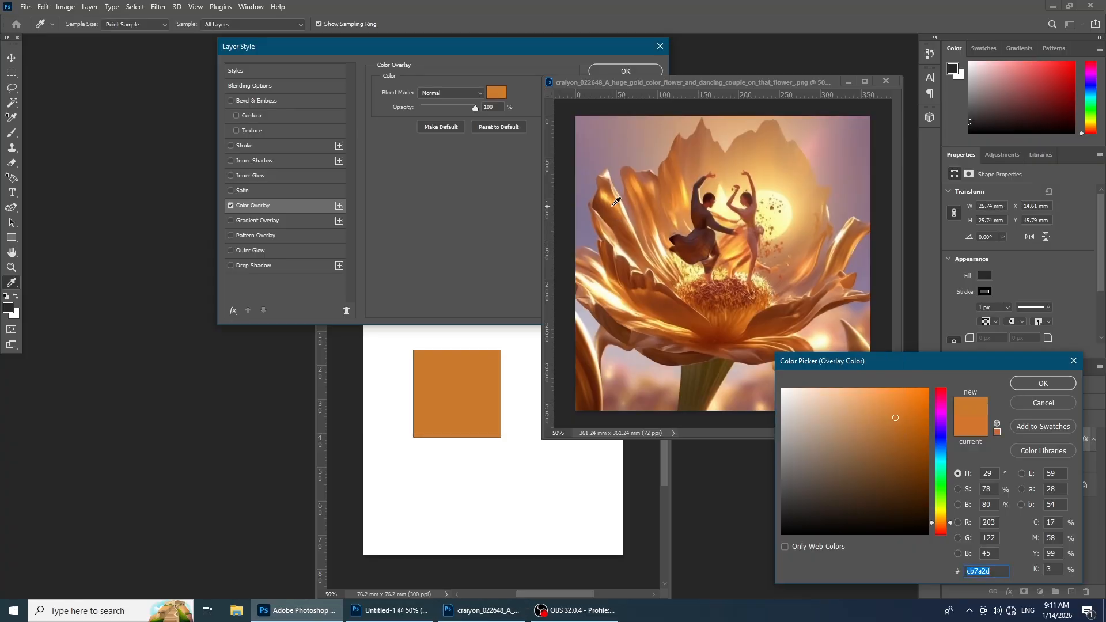
click(612, 186)
click(653, 184)
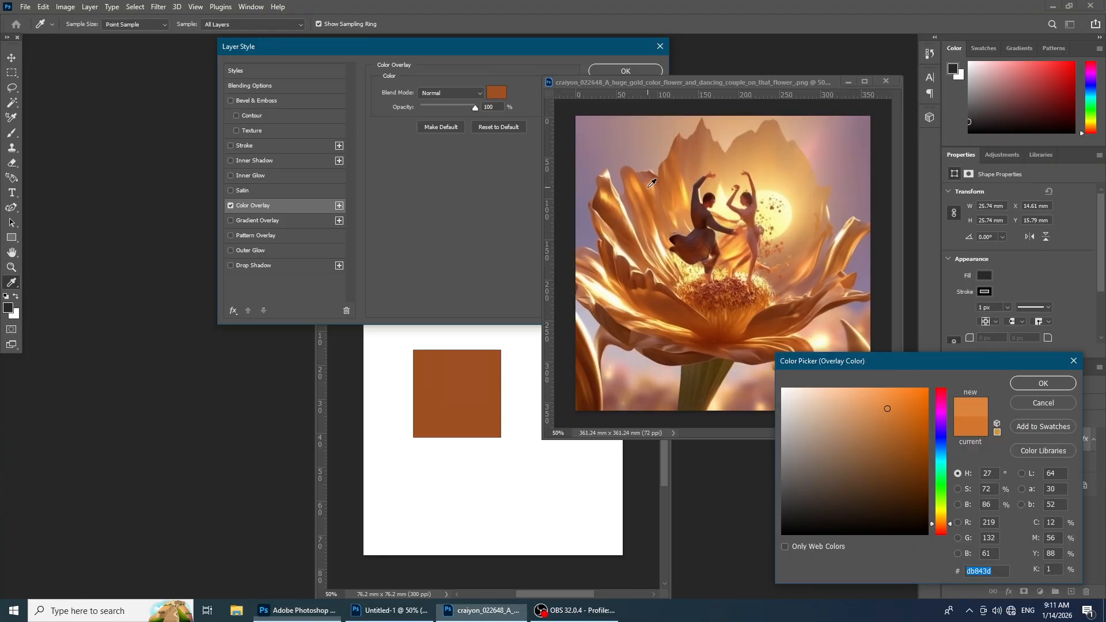
click(650, 175)
click(667, 171)
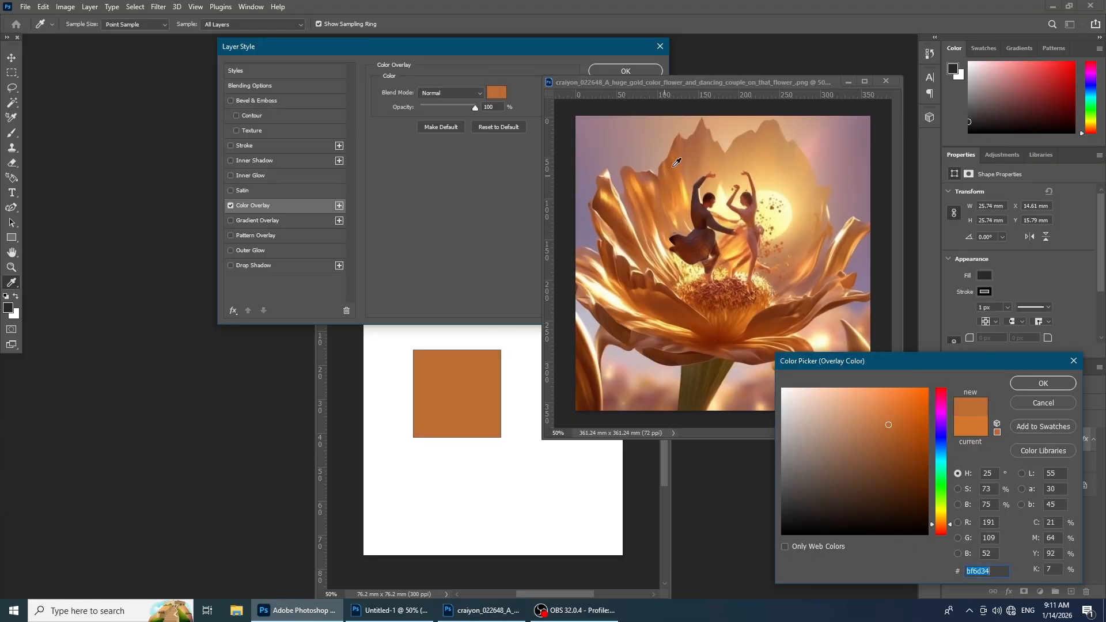
click(685, 152)
Step: Sample overlay colors around the base of the flower, finish on the stem's dark brown, and accept it
click(744, 364)
click(631, 373)
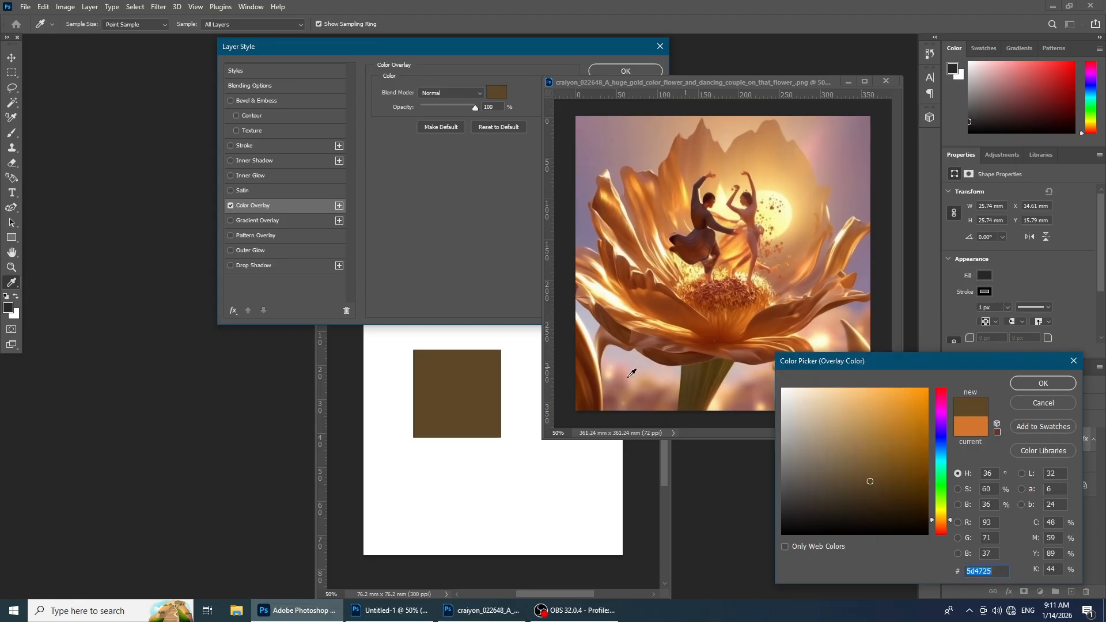
click(632, 374)
click(662, 365)
drag(1026, 363, 1004, 349)
click(997, 359)
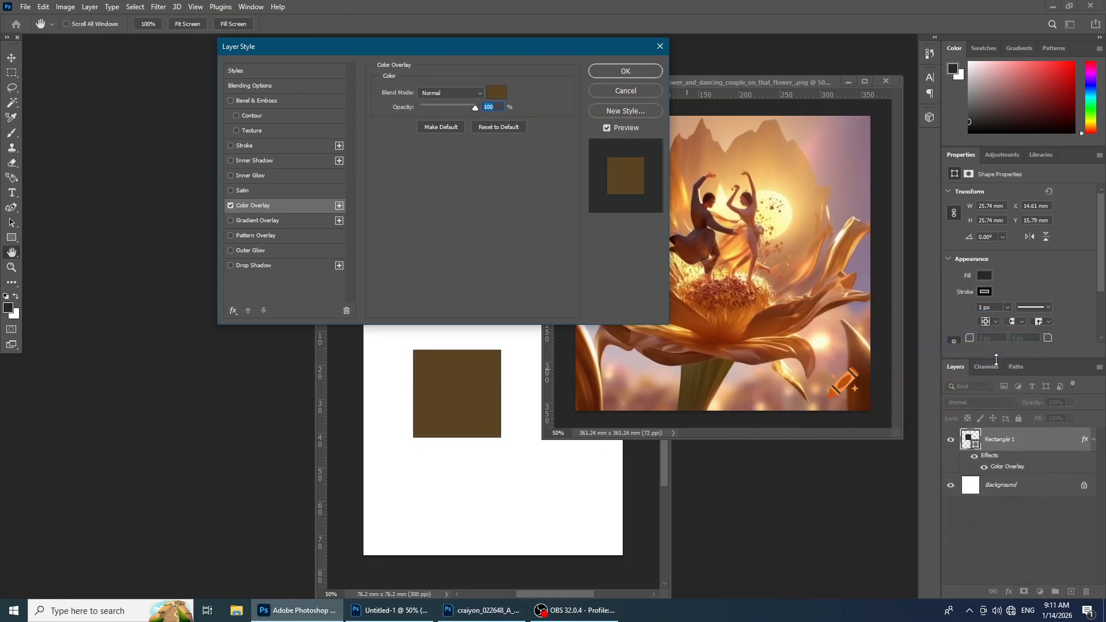
Step: Apply the dark brown Color Overlay to the square and set the two document windows side by side
mouse_move(481, 50)
mouse_down()
mouse_move(518, 64)
mouse_move(478, 60)
mouse_up()
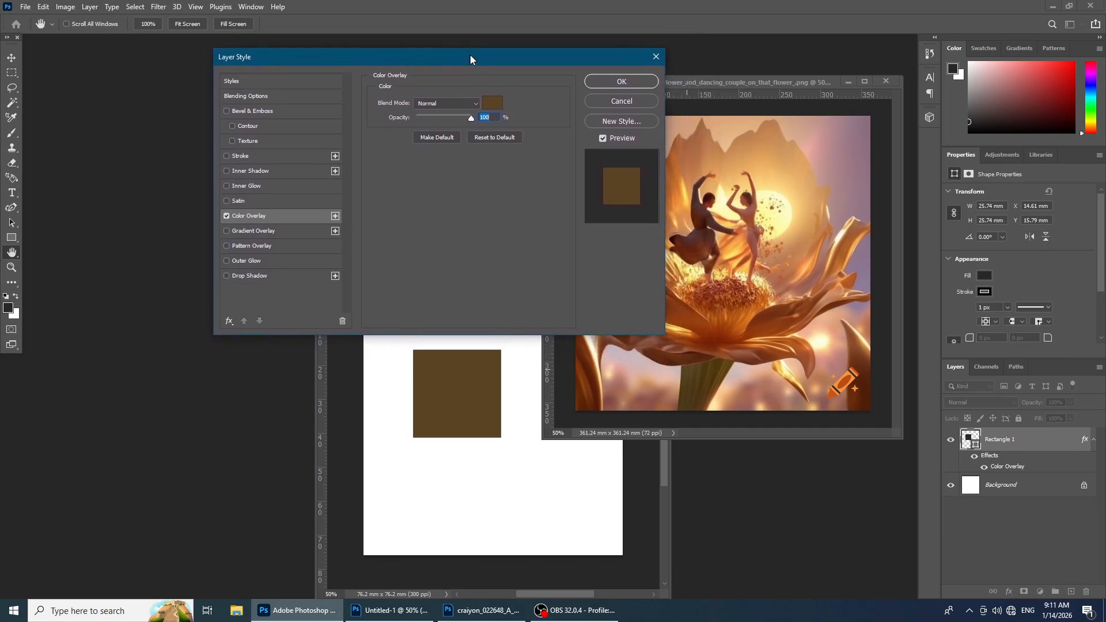
click(604, 83)
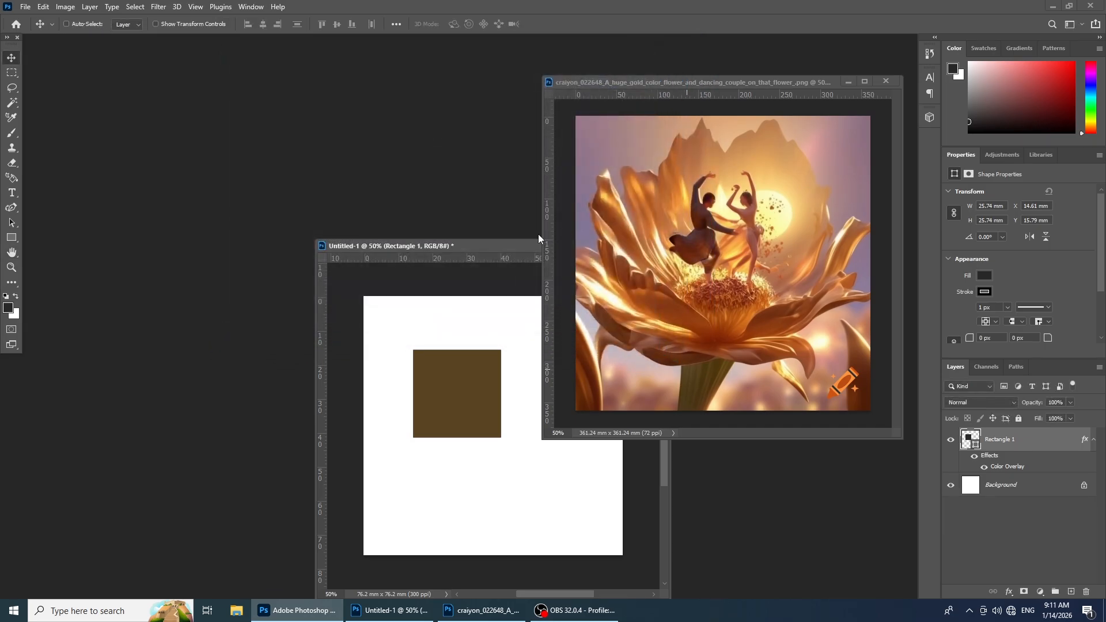
drag(499, 247, 282, 104)
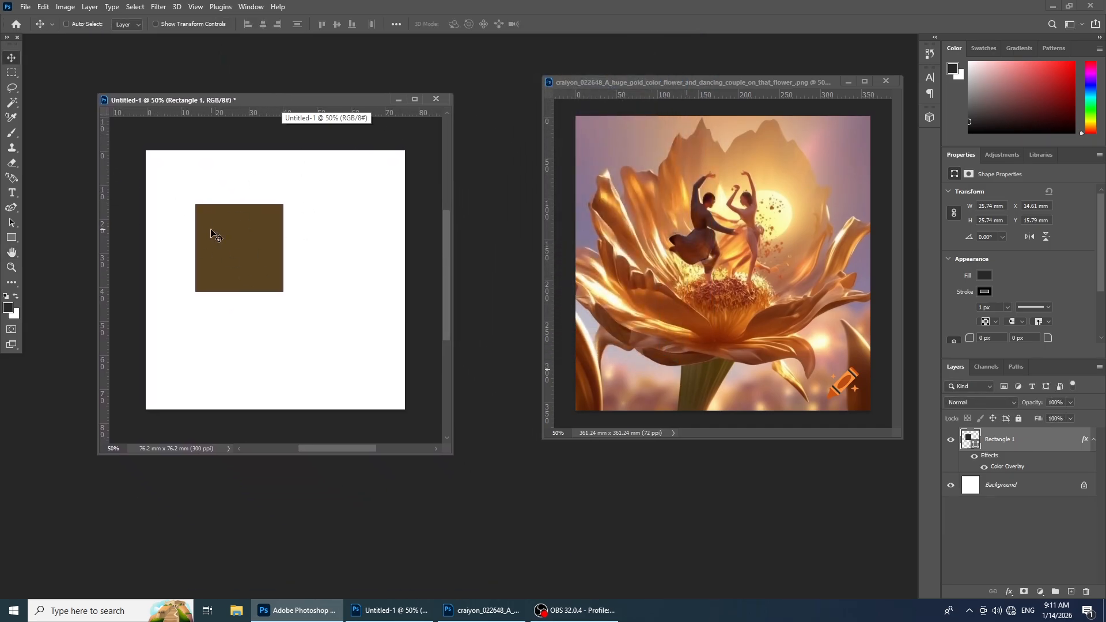
drag(636, 81, 603, 90)
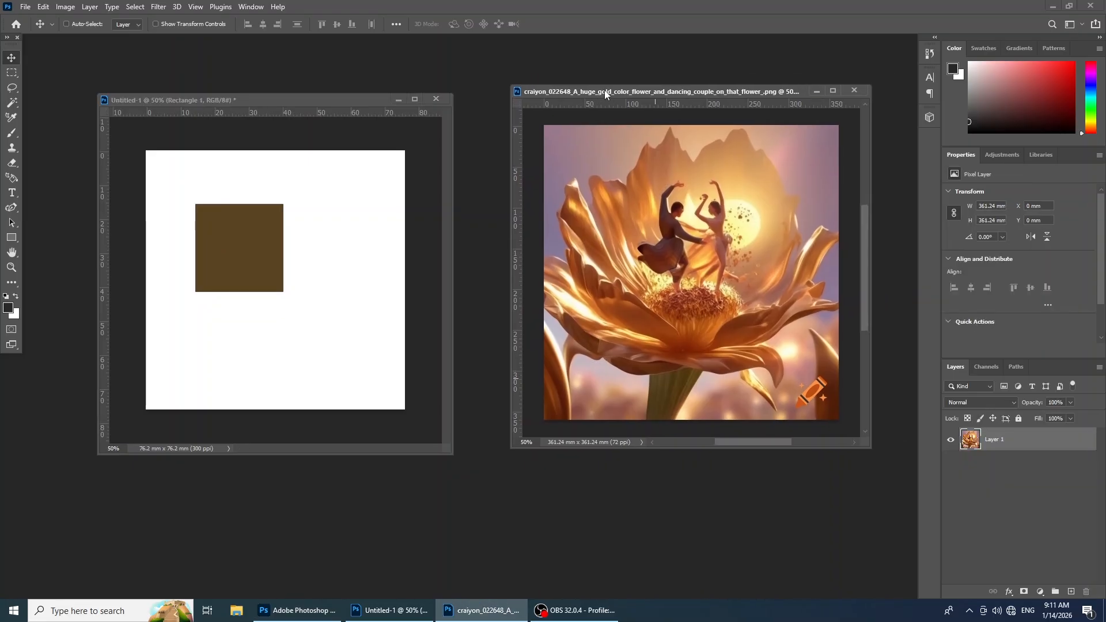